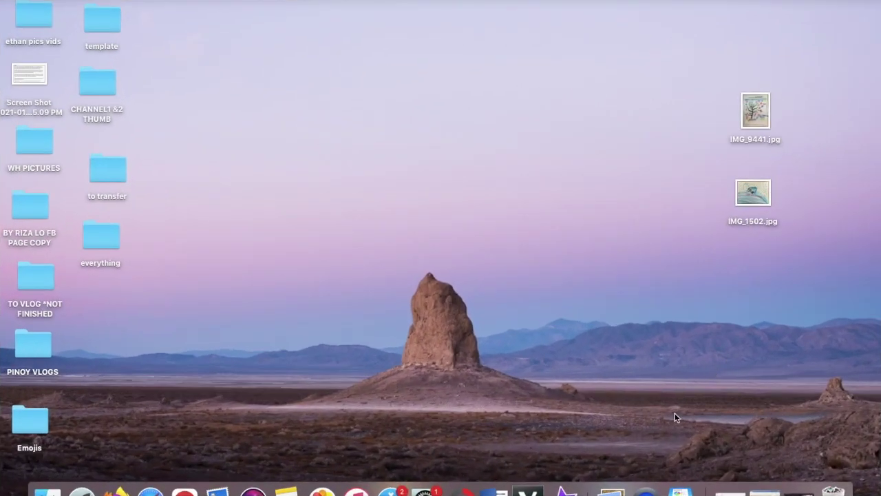
Step: Launch Keynote from the Dock
click(681, 492)
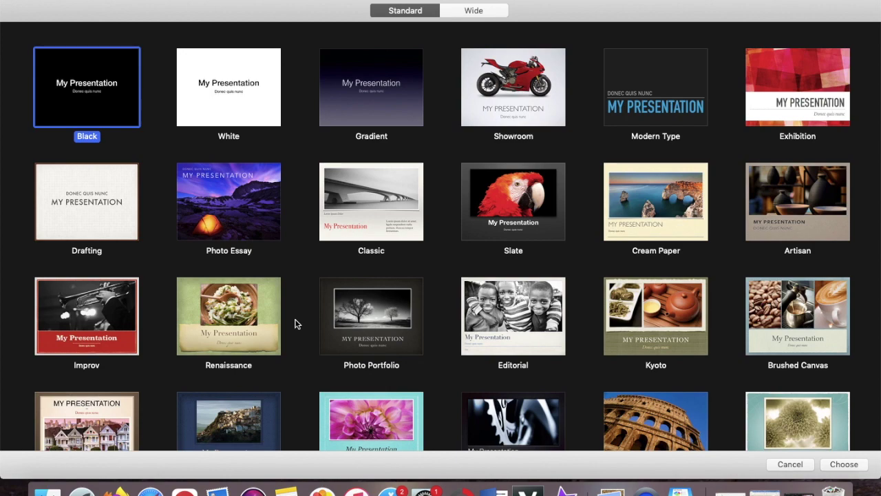
Step: Create a new presentation using the White theme
double_click(229, 87)
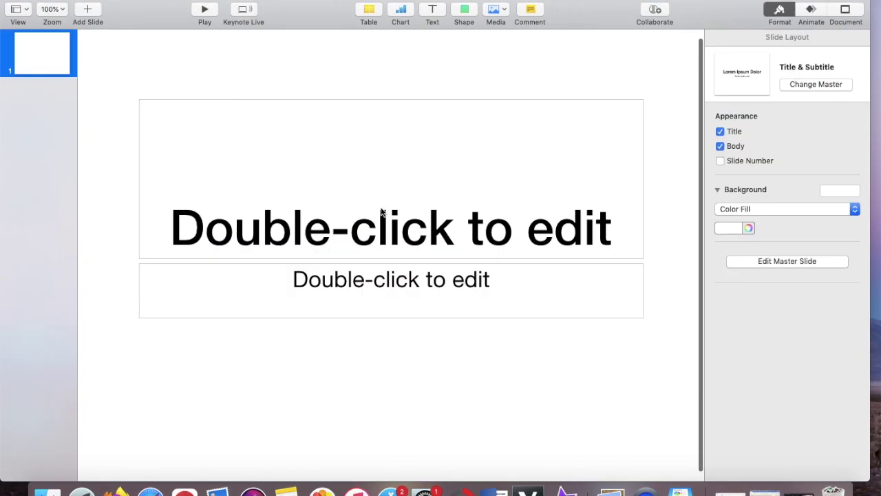
Step: Delete the title and body placeholders from slide 1
click(381, 212)
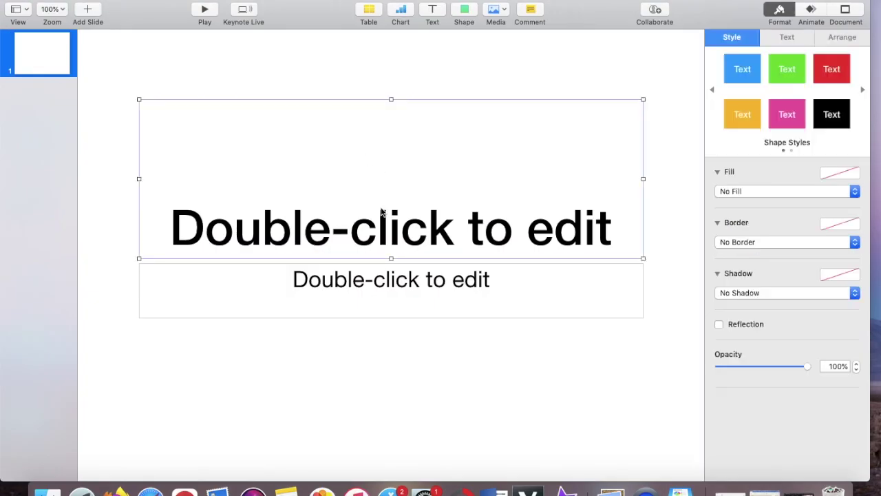
key(Delete)
click(380, 293)
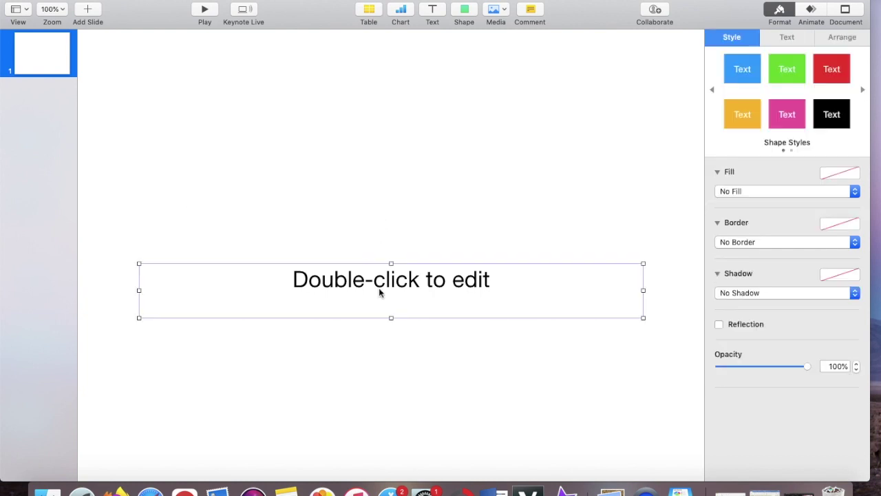
key(Delete)
Step: Insert the photo IMG_1502.jpg and enlarge it to cover the whole slide
click(497, 10)
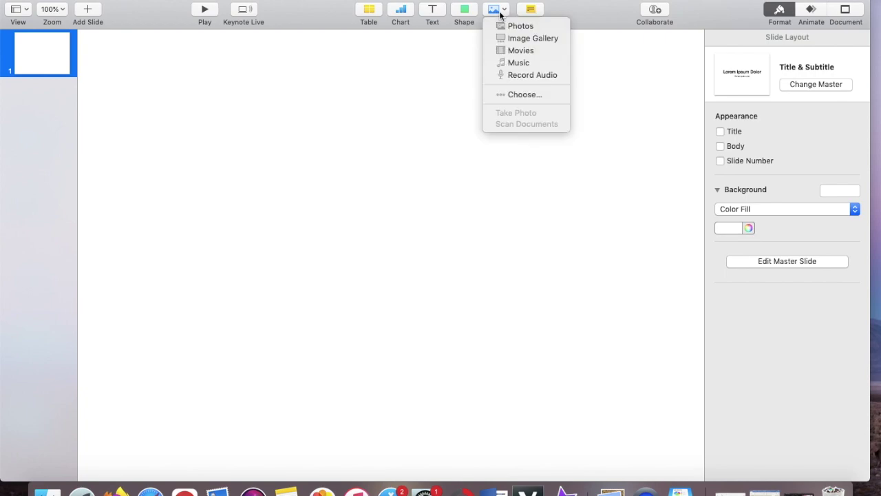
click(508, 95)
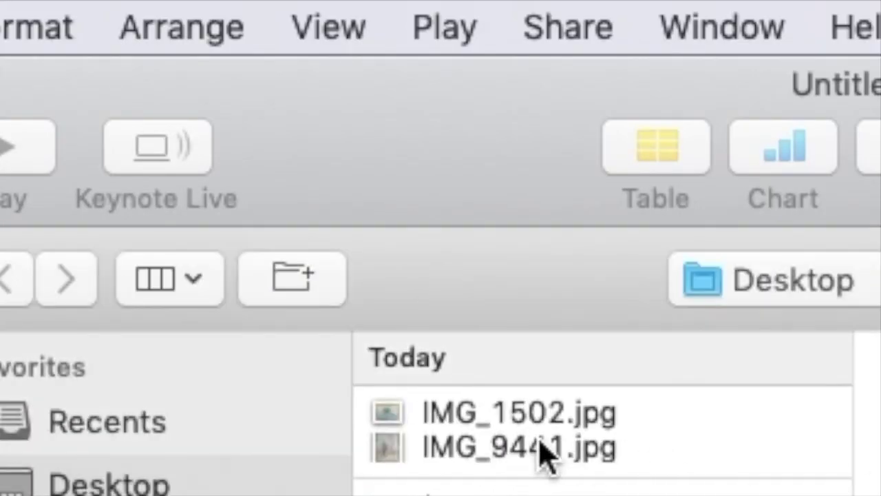
click(523, 424)
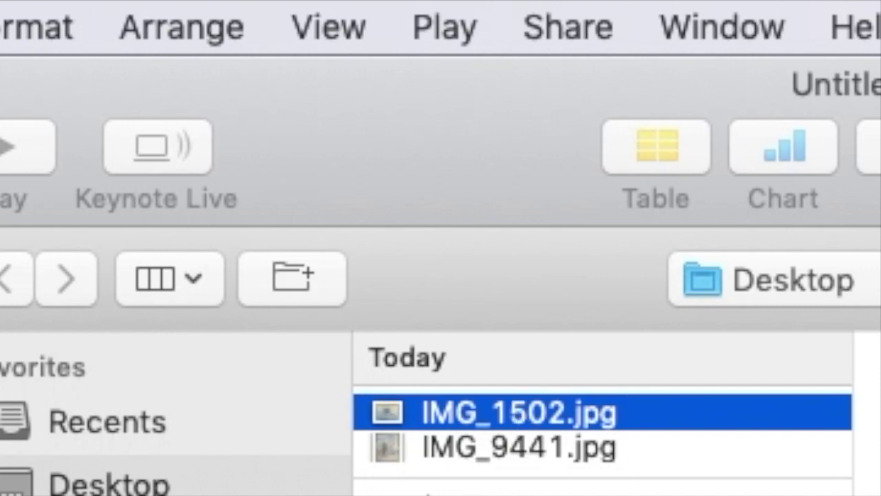
key(Return)
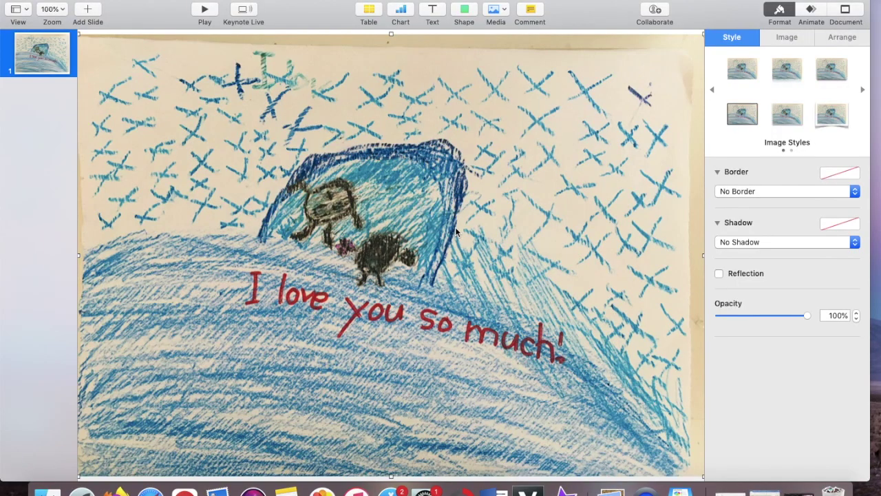
drag(455, 227, 442, 202)
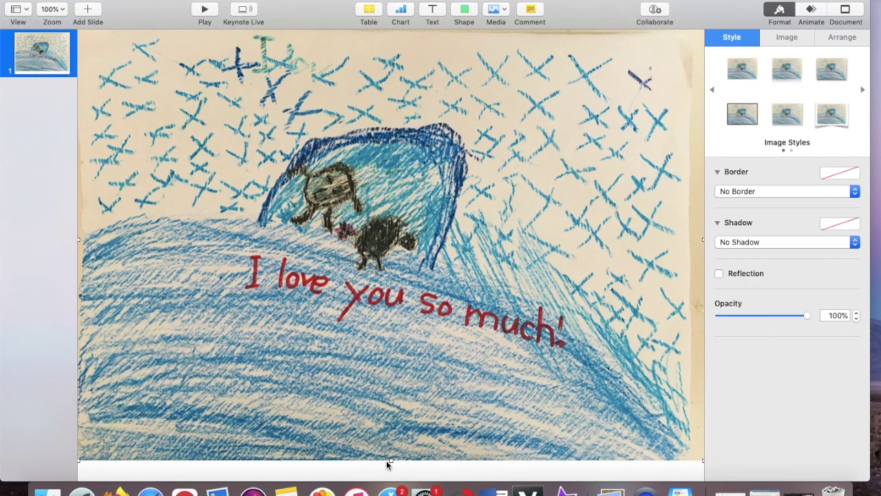
drag(390, 461, 390, 480)
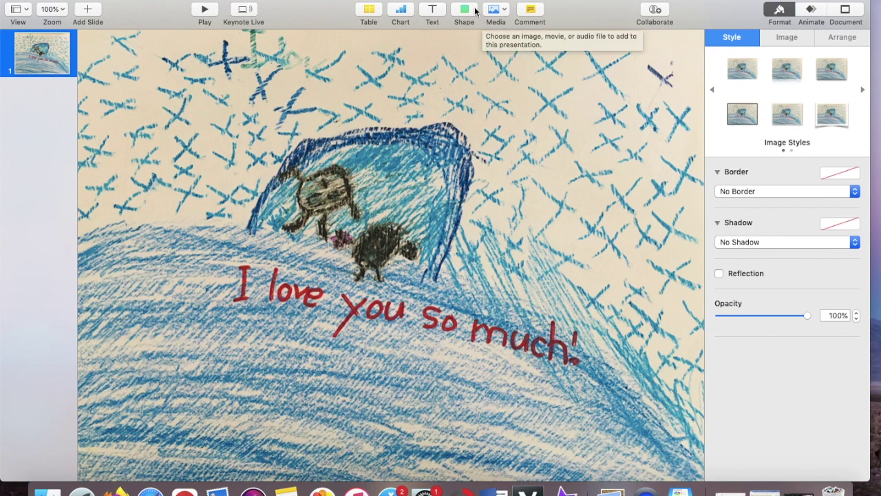
Step: Add a text box over the drawing and give it a red colour fill
click(432, 12)
drag(398, 250, 500, 204)
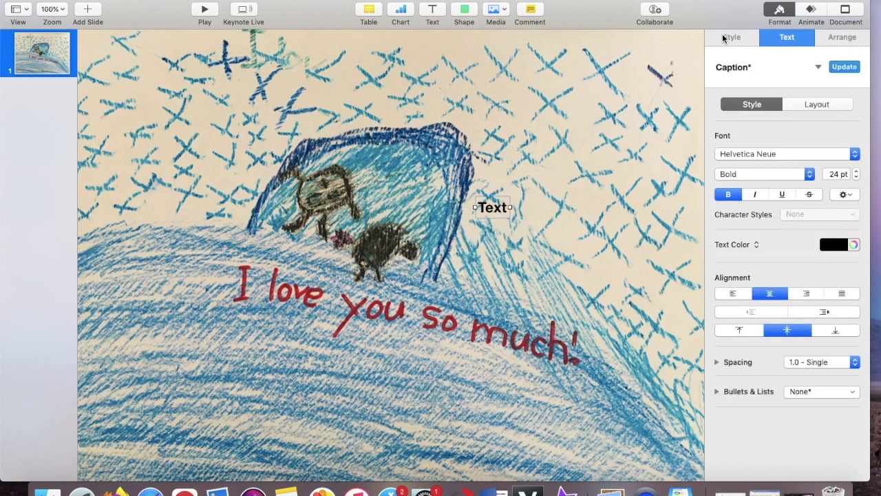
click(744, 40)
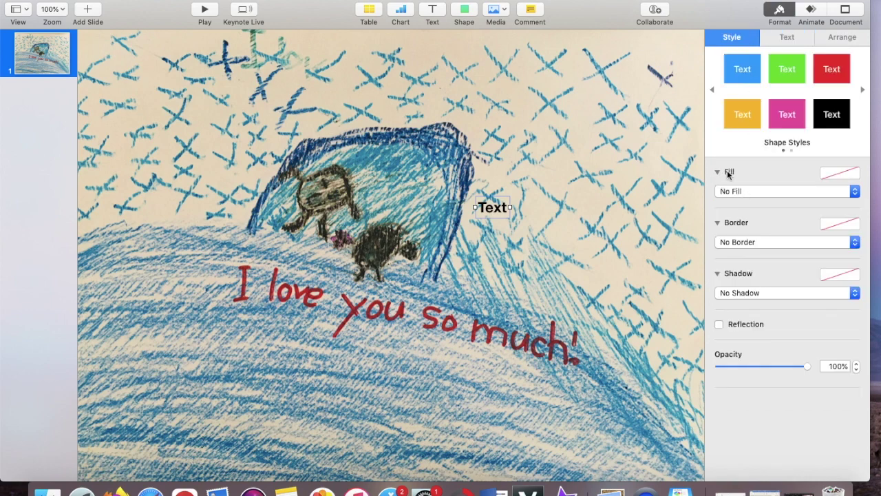
click(739, 191)
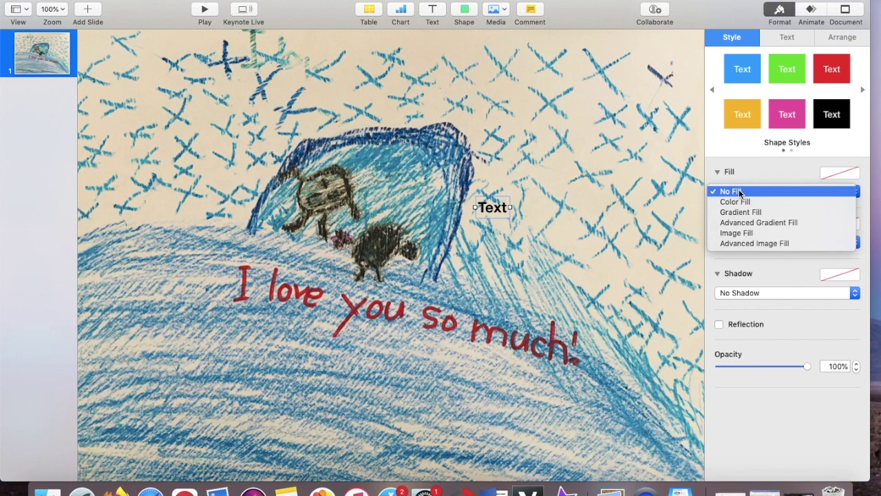
click(737, 202)
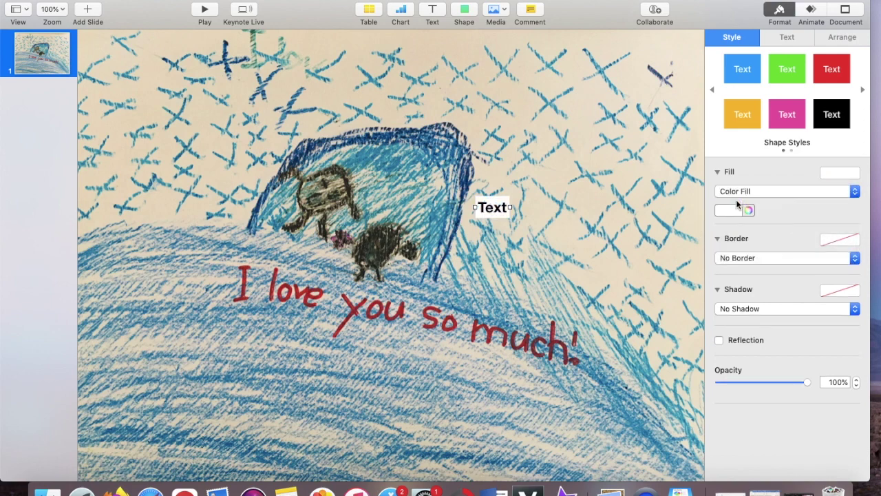
click(829, 73)
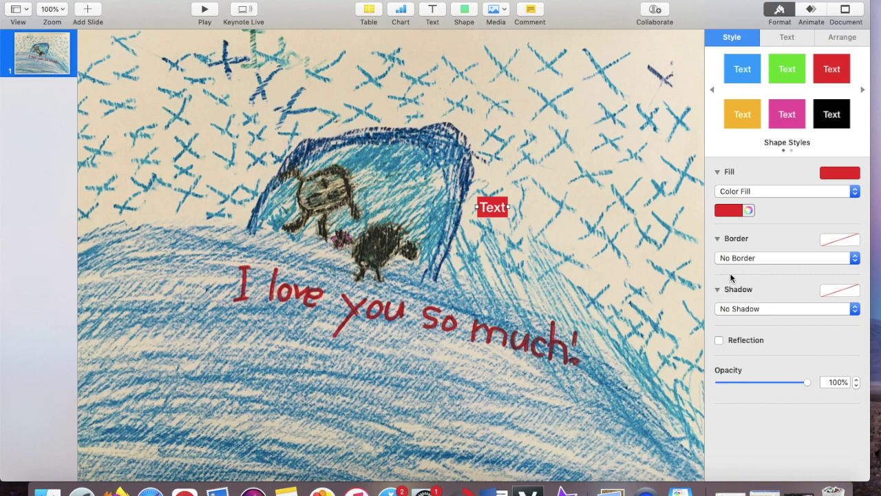
Step: Give the text box a black 5 pt brush-stroke line border
click(760, 259)
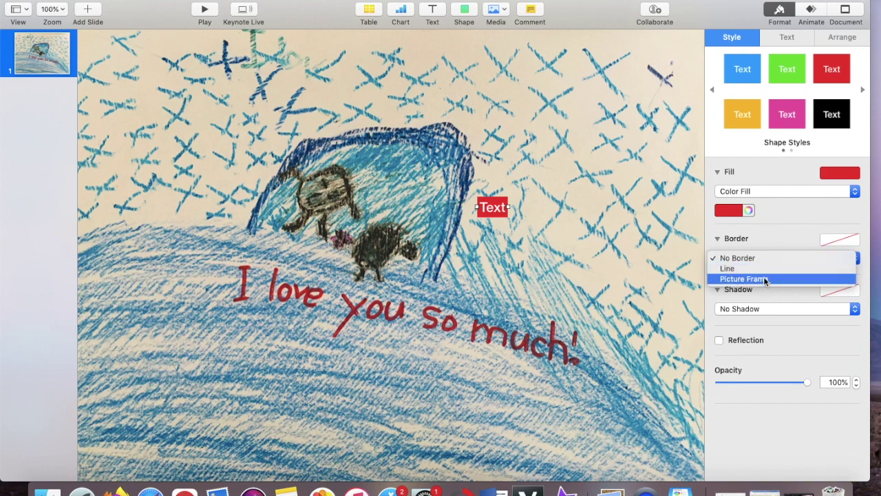
click(740, 267)
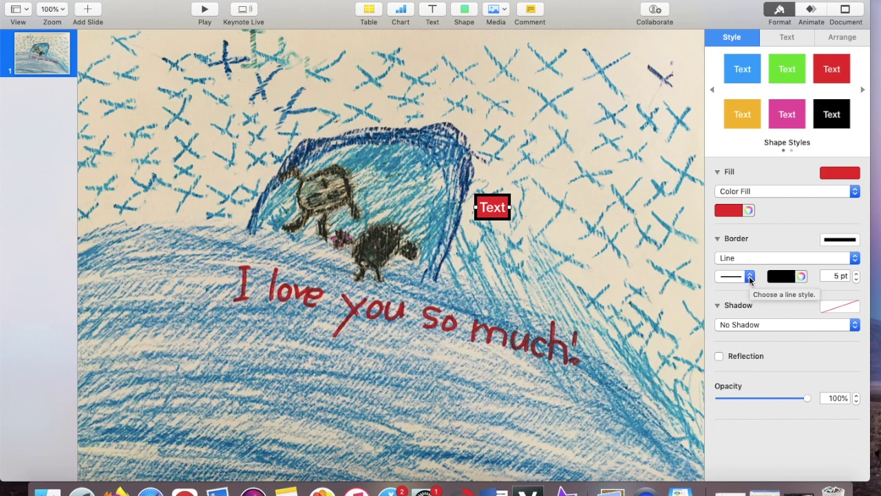
click(750, 278)
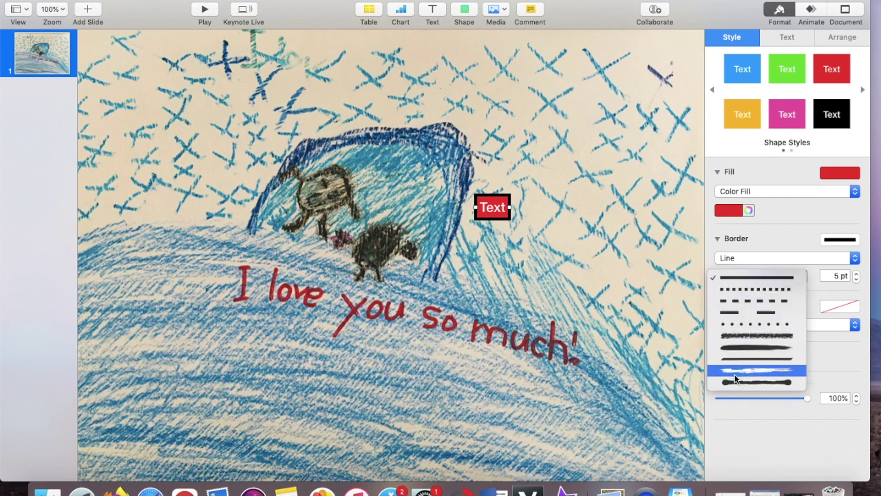
click(768, 337)
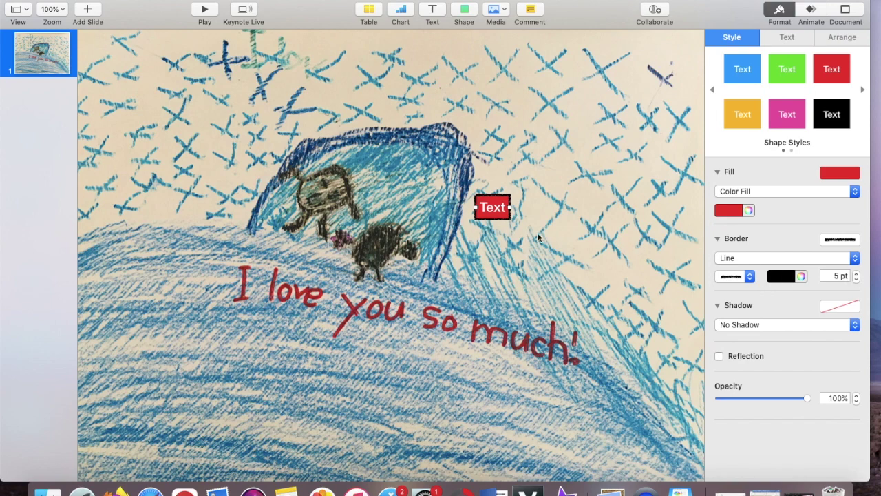
Step: Type 'The most beautiful artwork ..ever!' in the caption and enlarge it to 35 pt
double_click(484, 207)
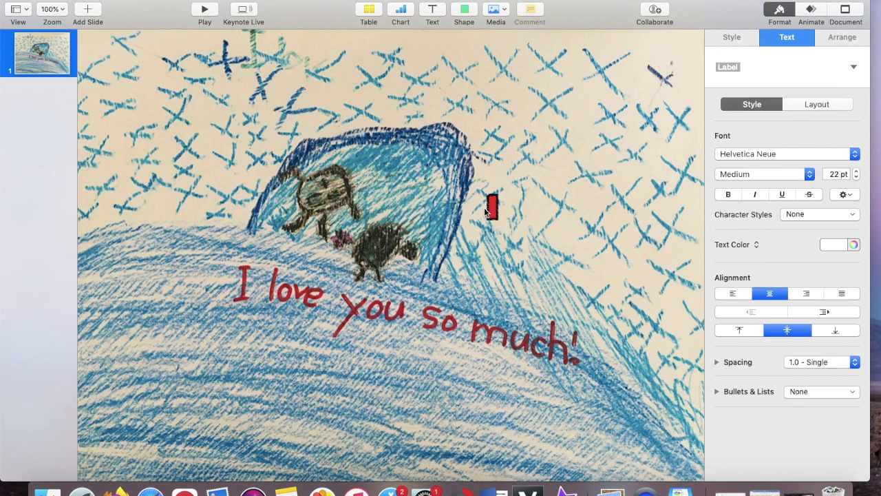
text(The most beauti)
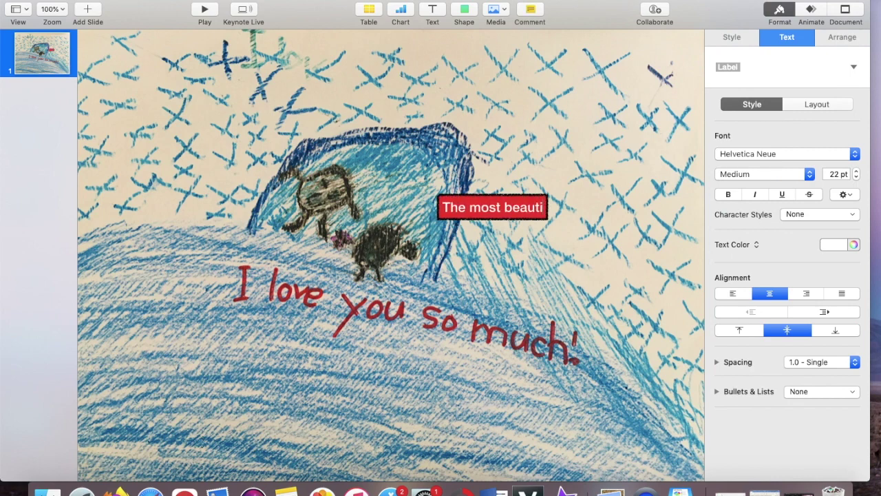
text(ful artwork)
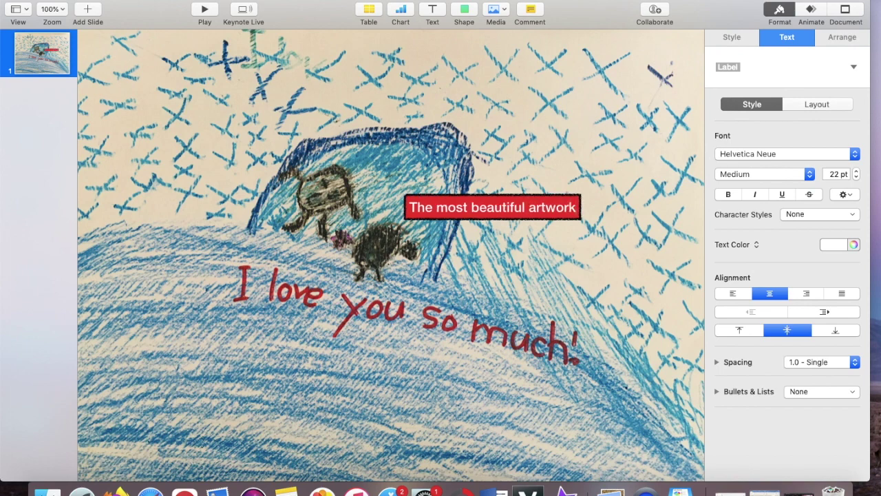
text( ..ever)
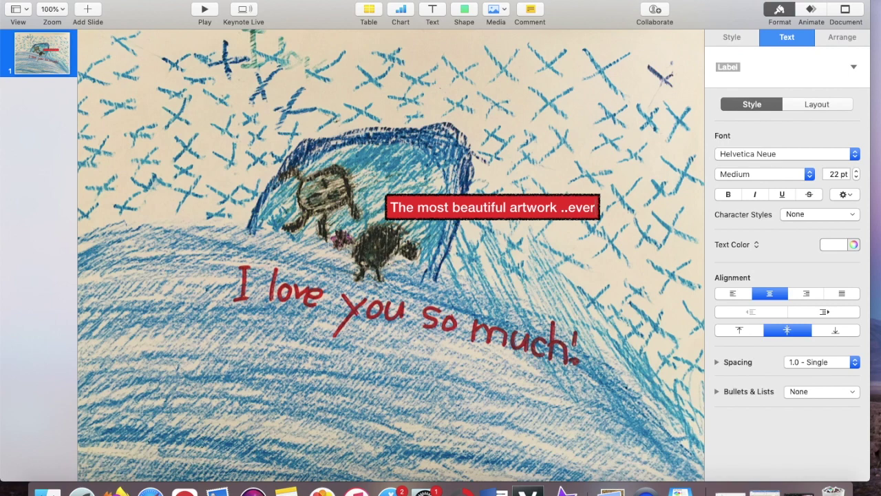
text(!)
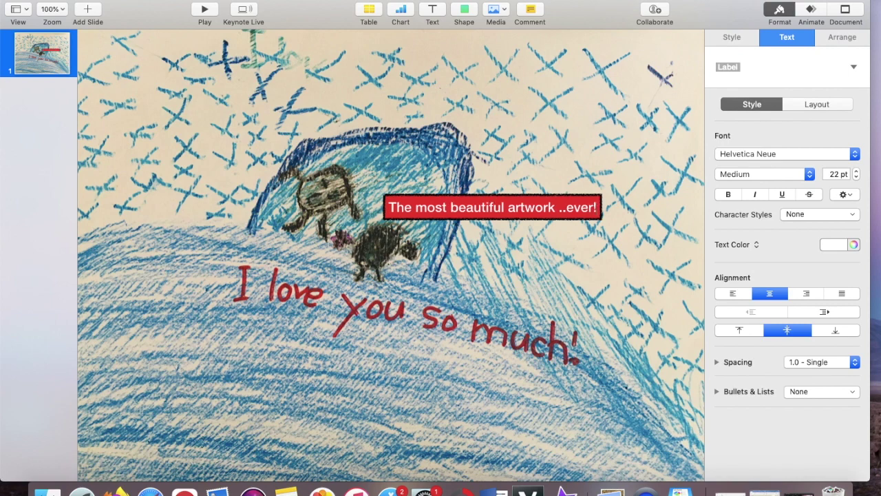
drag(596, 207, 384, 208)
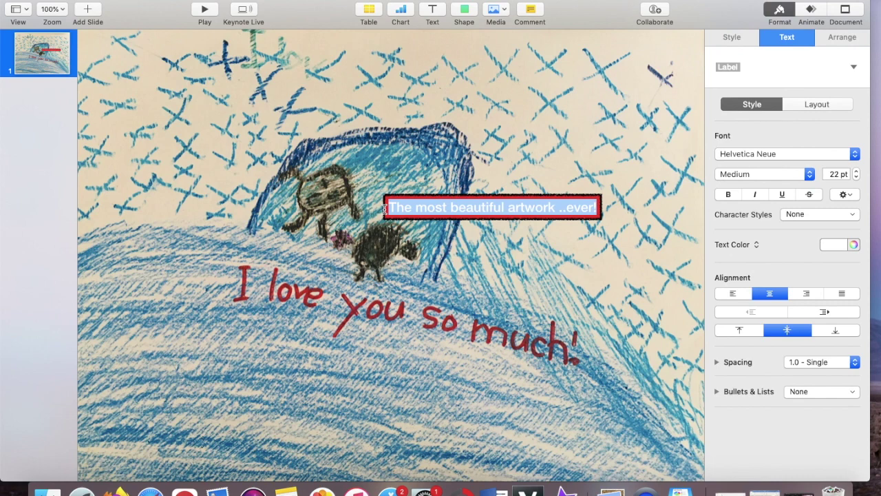
click(857, 171)
click(856, 172)
click(856, 172)
click(856, 171)
double_click(858, 172)
double_click(858, 172)
double_click(857, 172)
click(858, 172)
double_click(858, 173)
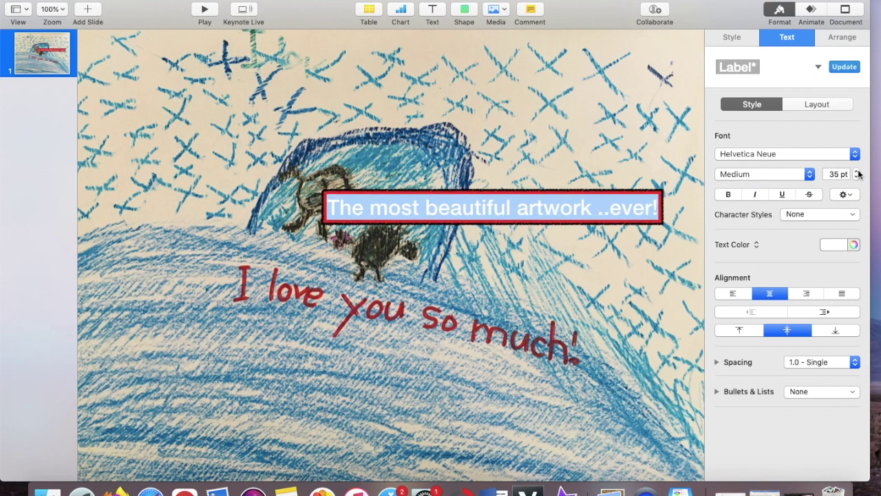
key(Escape)
Step: Move the red caption box down and left on the drawing
drag(531, 213, 395, 357)
click(520, 171)
drag(535, 353, 582, 258)
click(501, 287)
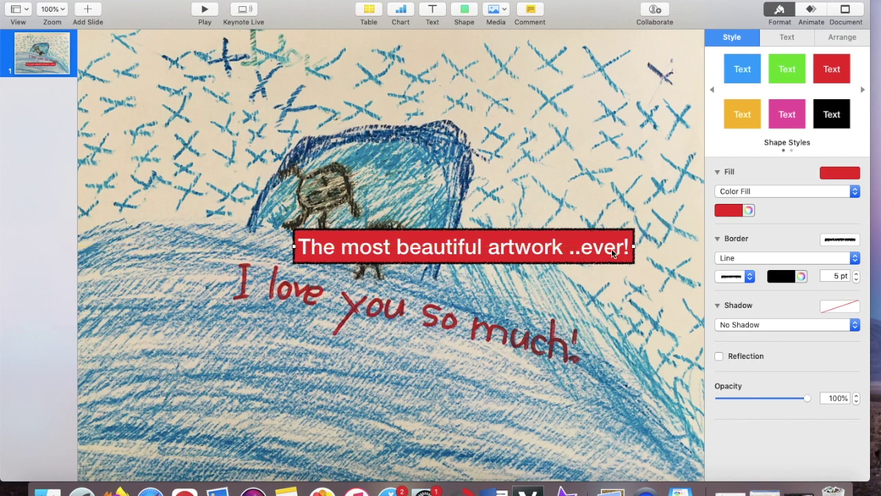
Step: Break the caption after 'beautiful' onto two lines and place the box beside the black cat
click(484, 248)
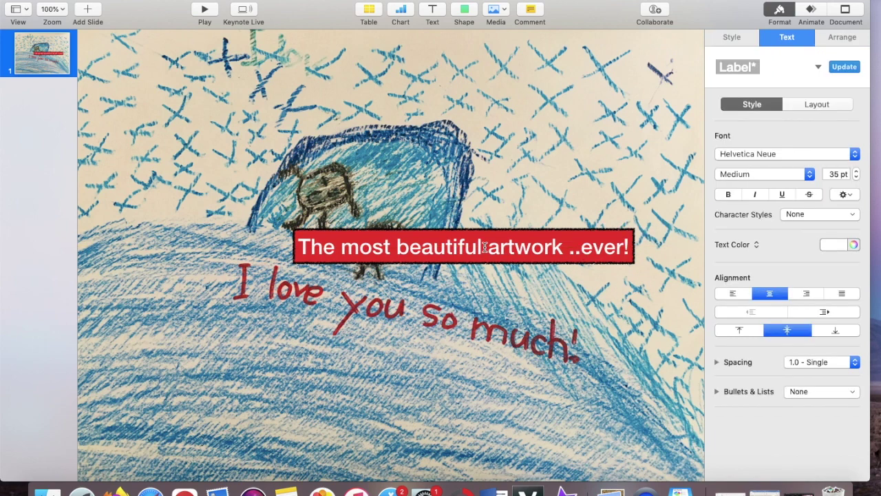
key(Return)
drag(478, 258, 560, 232)
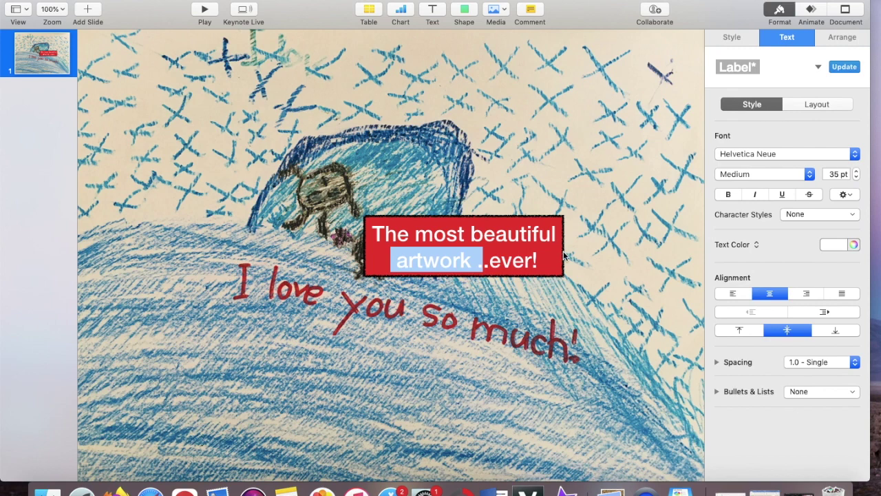
click(526, 277)
drag(527, 276, 582, 290)
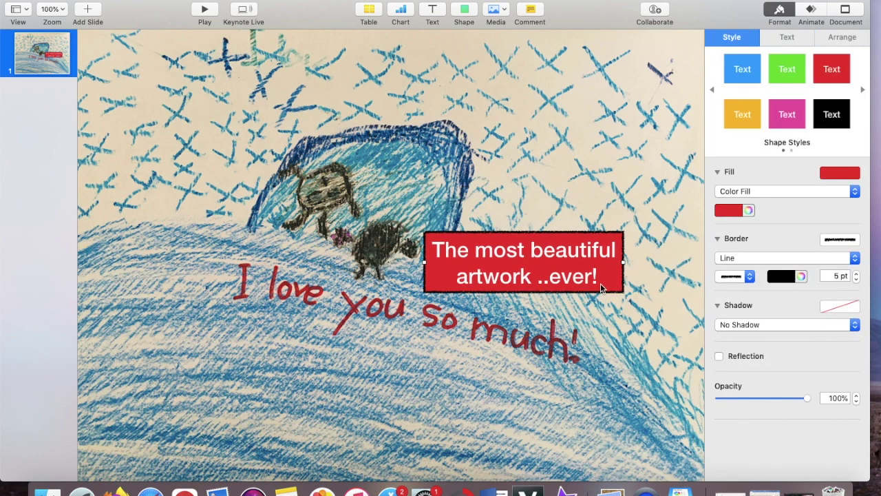
click(603, 279)
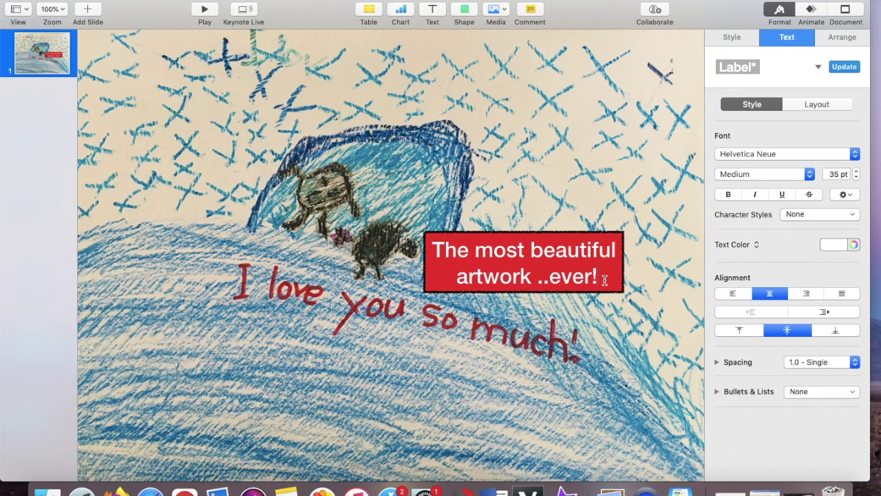
drag(605, 279, 405, 233)
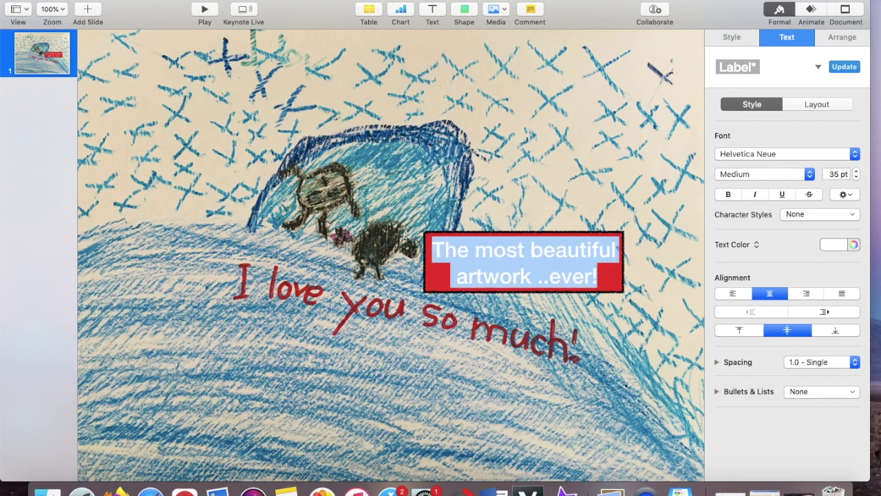
Step: Give the caption a Line Draw build-in lasting 2.75 s and preview it
click(810, 9)
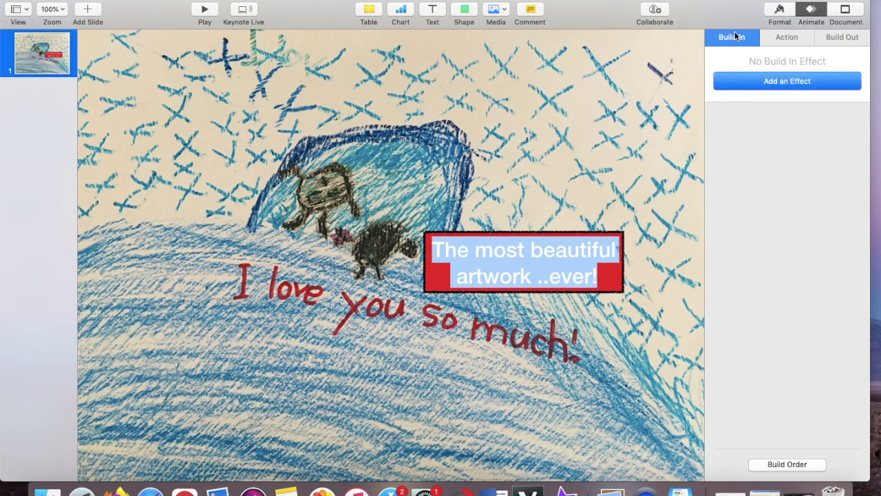
click(760, 83)
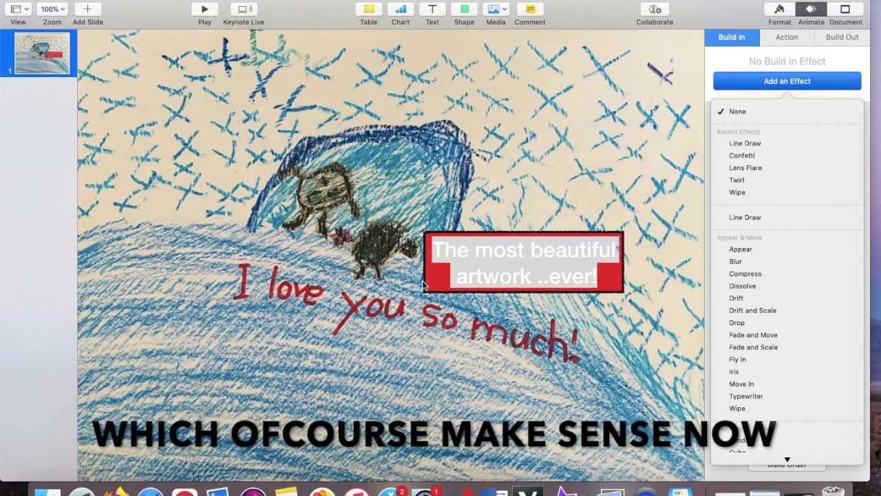
click(735, 218)
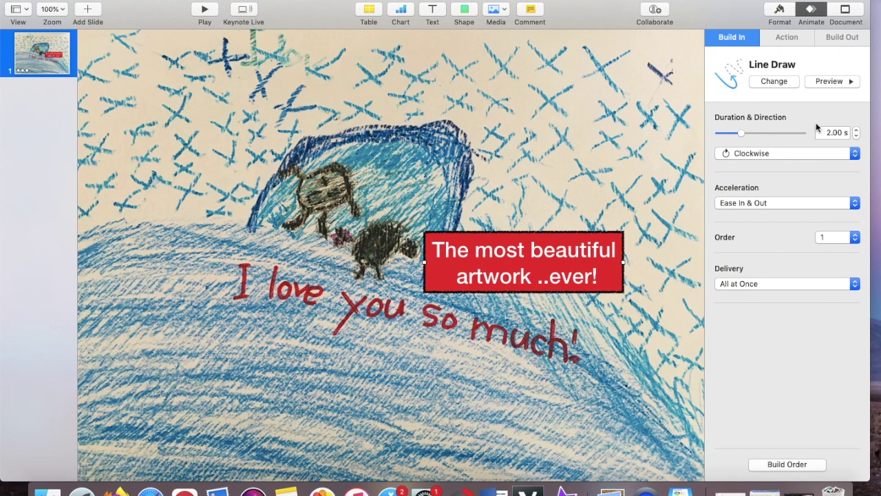
click(857, 130)
click(857, 130)
click(857, 130)
click(832, 81)
Step: Make the Line Draw effect draw counterclockwise and preview it again
click(764, 154)
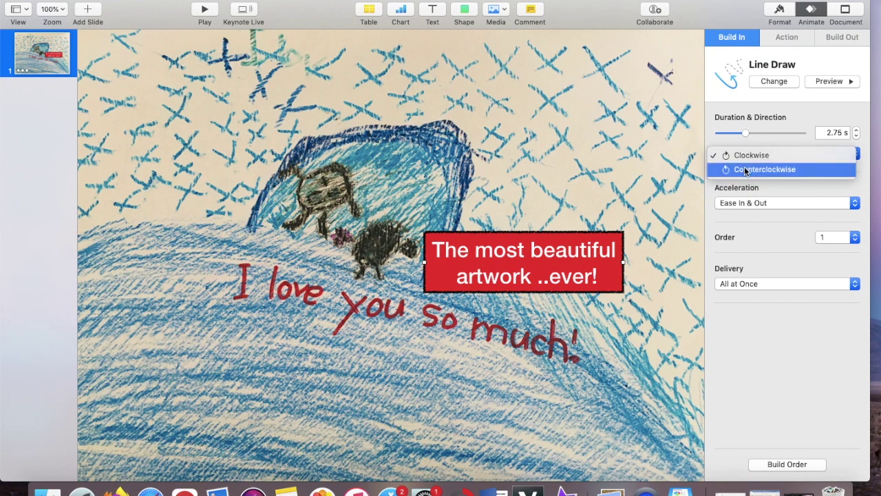
click(745, 170)
click(835, 82)
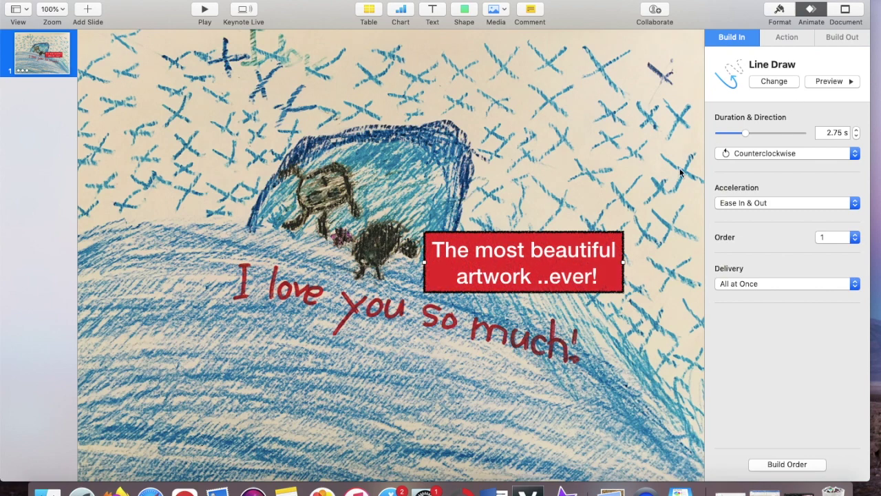
click(619, 189)
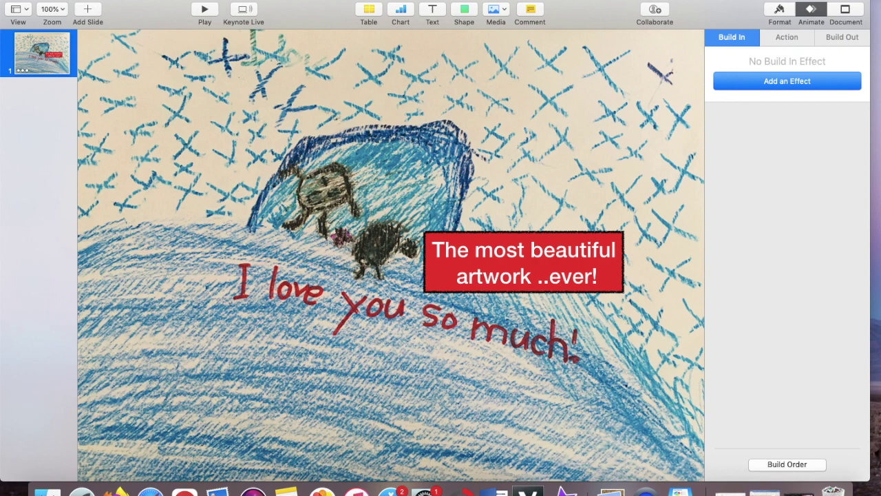
Step: Export a self-playing 1024x768 movie named 'linedraw' to the Desktop
click(84, 0)
mouse_move(108, 105)
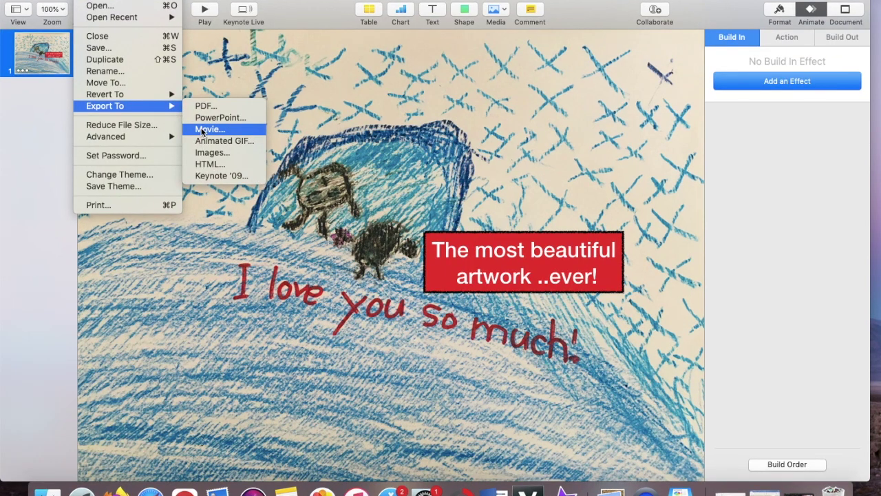
click(201, 129)
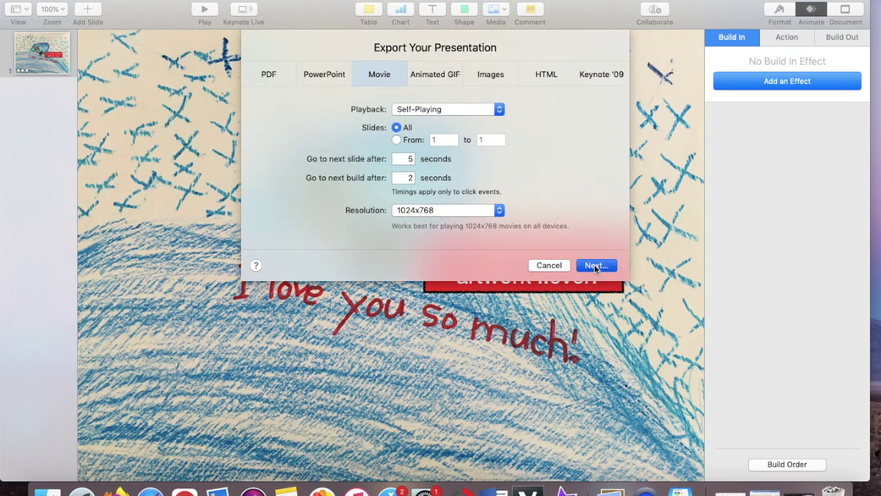
click(593, 265)
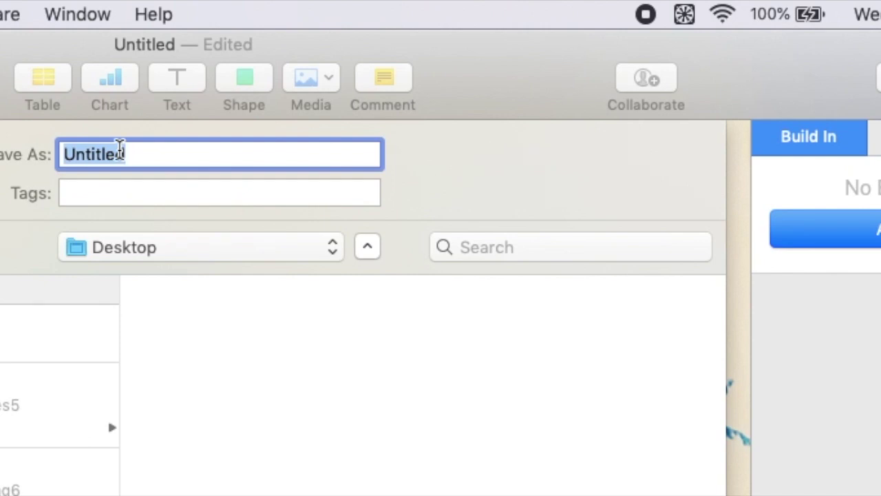
key(BackSpace)
text(linedraw)
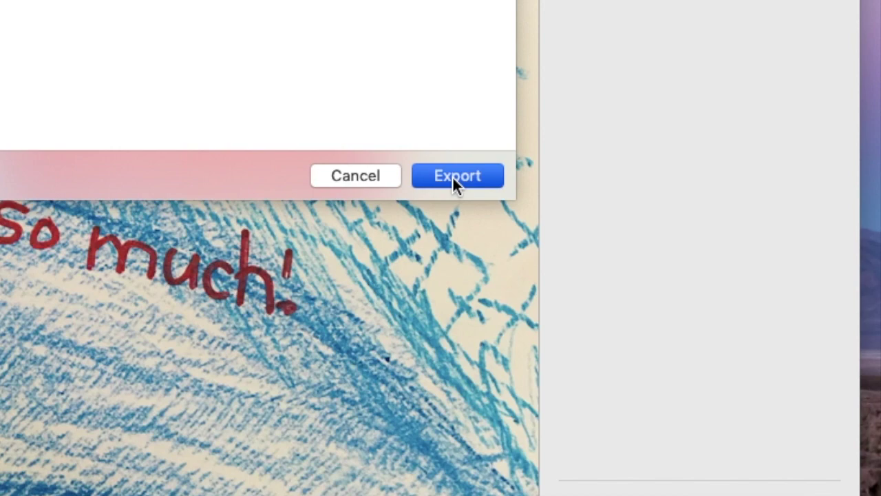
click(456, 176)
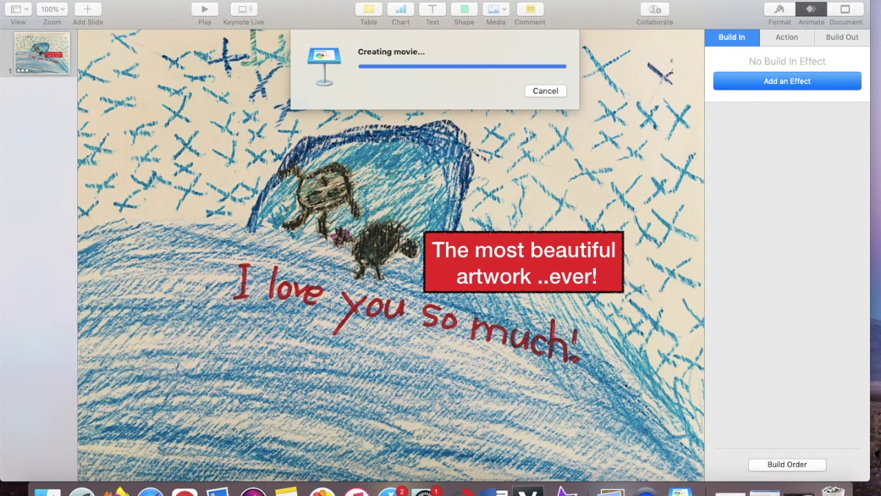
Step: Minimize Keynote, drag the exported drawing clip into the My Movie 13 timeline and play it full screen
key(super+m)
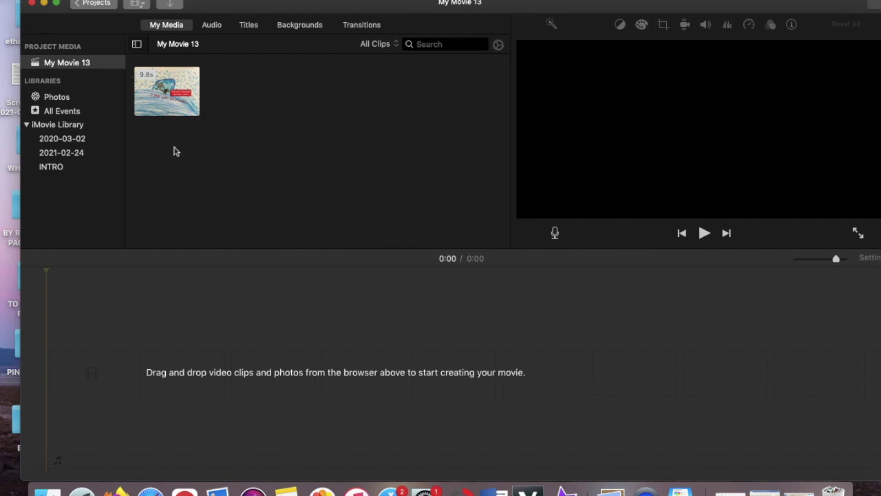
click(165, 113)
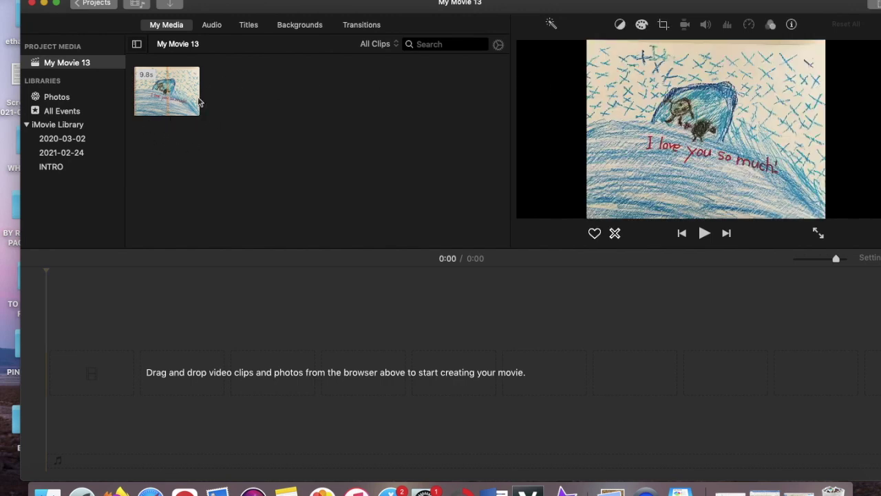
drag(188, 82, 173, 364)
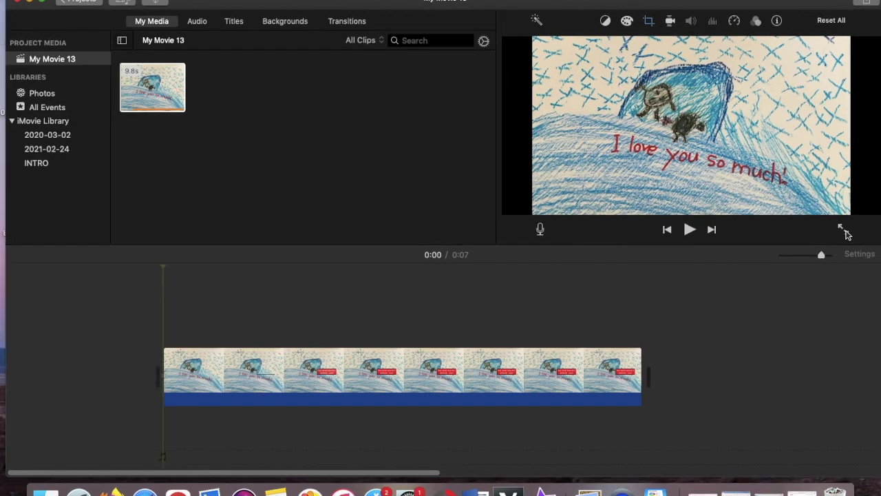
key(super+shift+f)
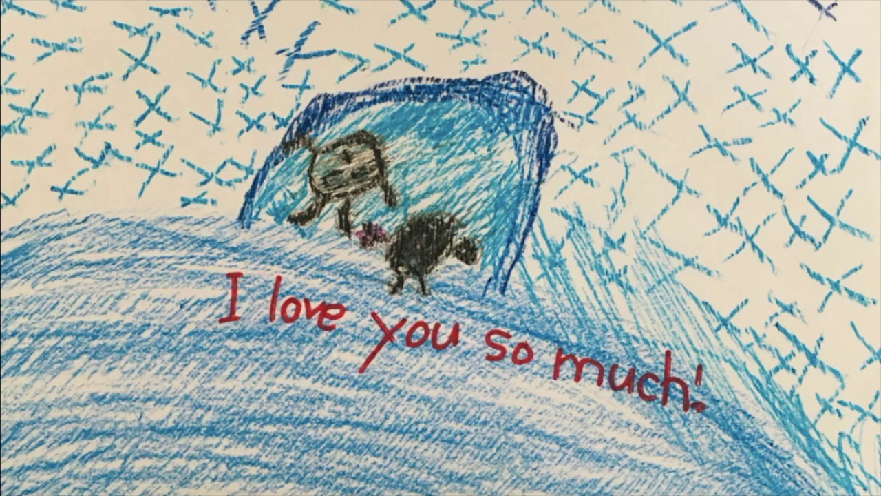